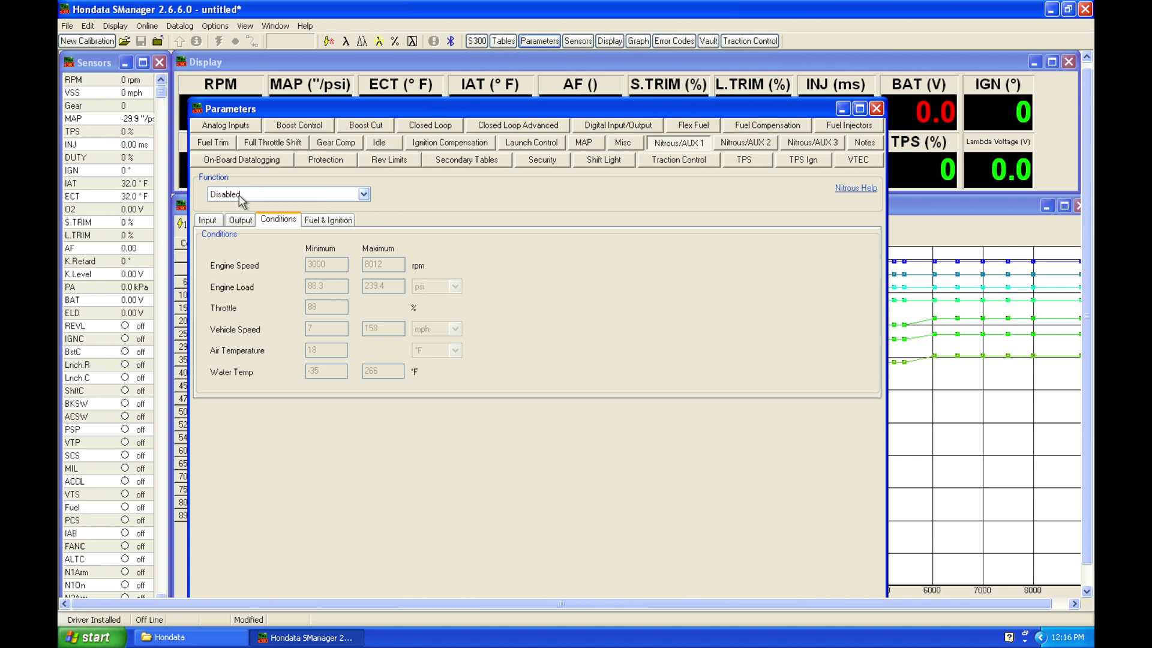
- Choose Nitrous Control from the Nitrous/AUX 1 Function dropdown
{"action": "left_click", "coordinate": [364, 195]}
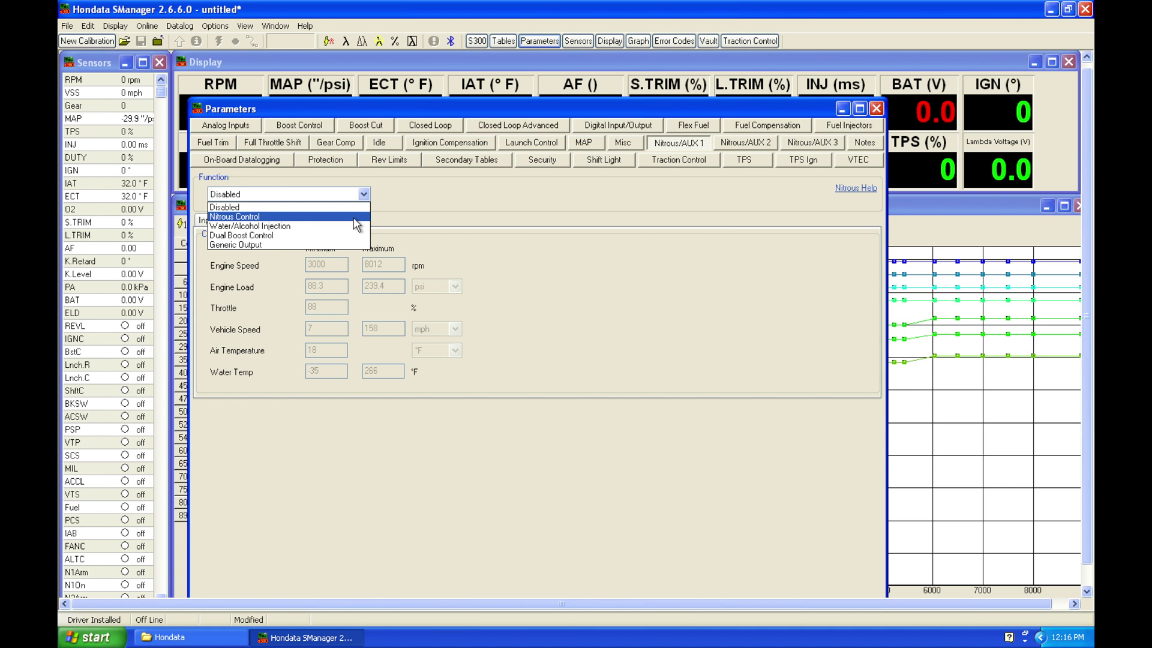
{"action": "left_click", "coordinate": [354, 217]}
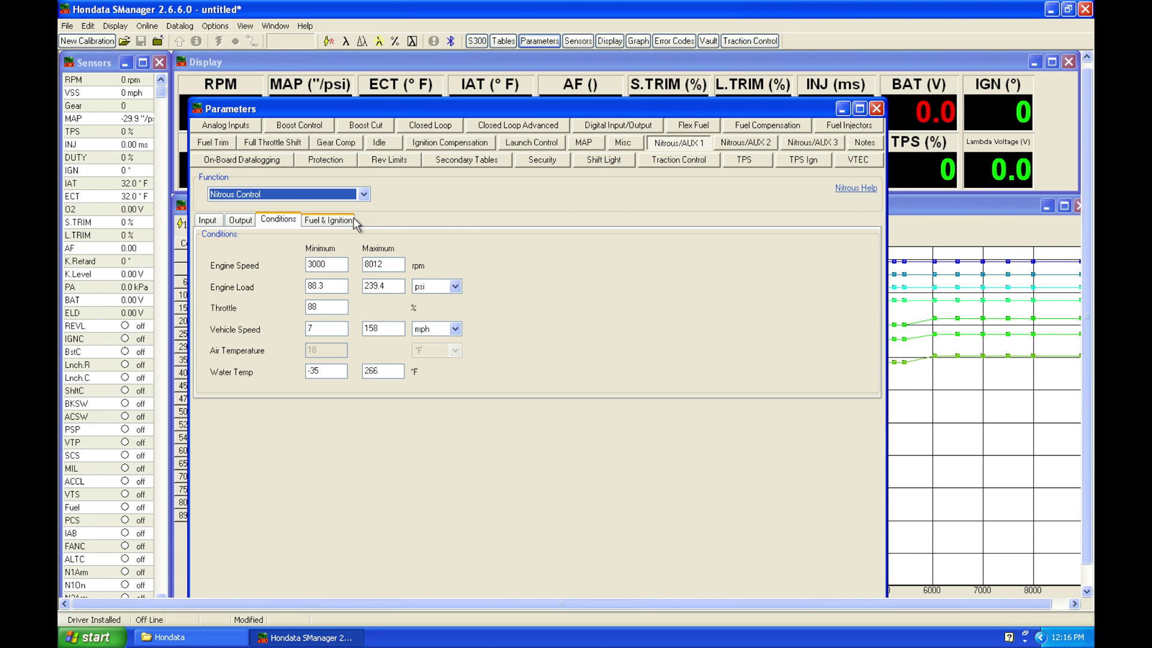
- Show the Input settings and browse the Arming Input choices, leaving it Disabled
{"action": "left_click", "coordinate": [218, 225]}
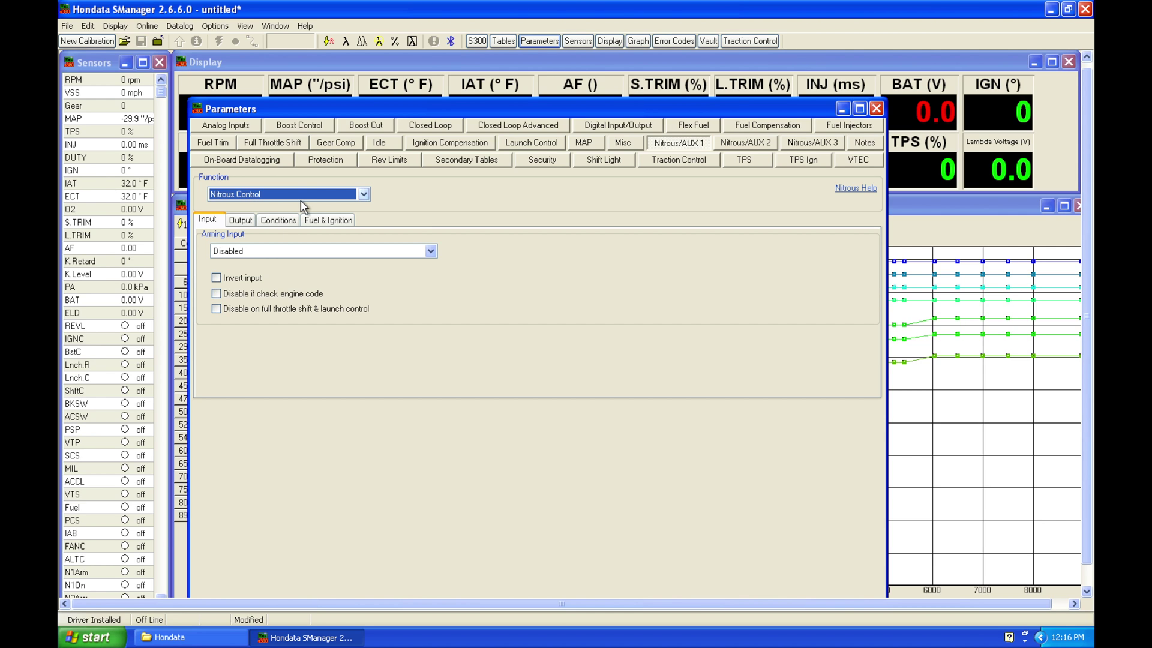
{"action": "left_click", "coordinate": [259, 254]}
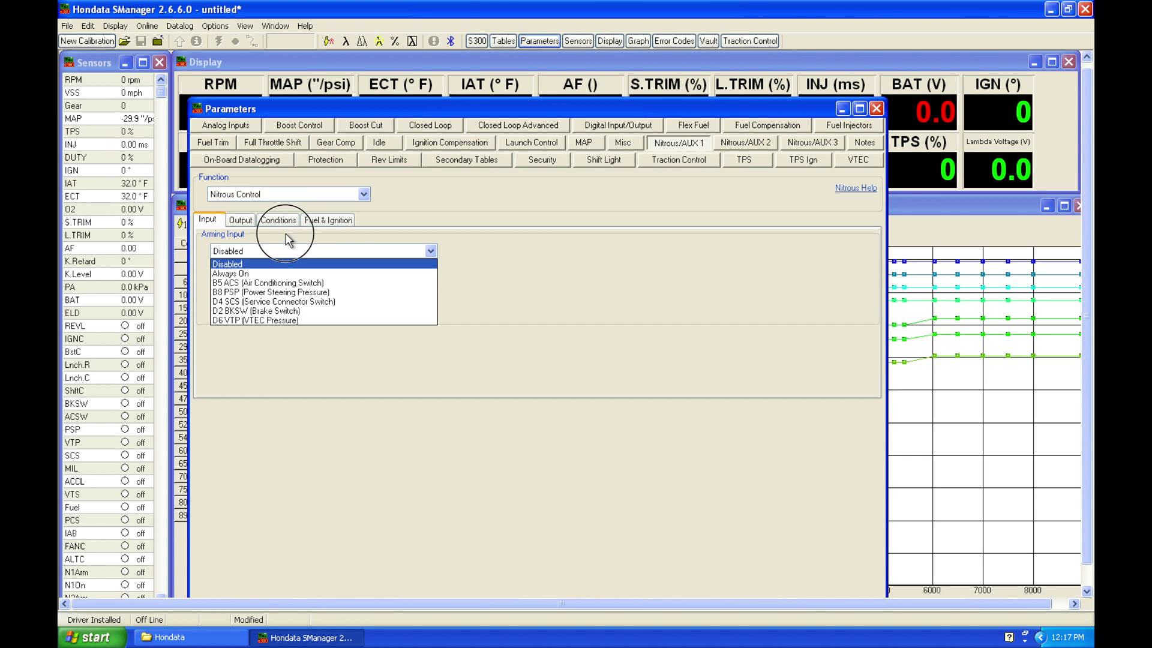
{"action": "left_click", "coordinate": [284, 263]}
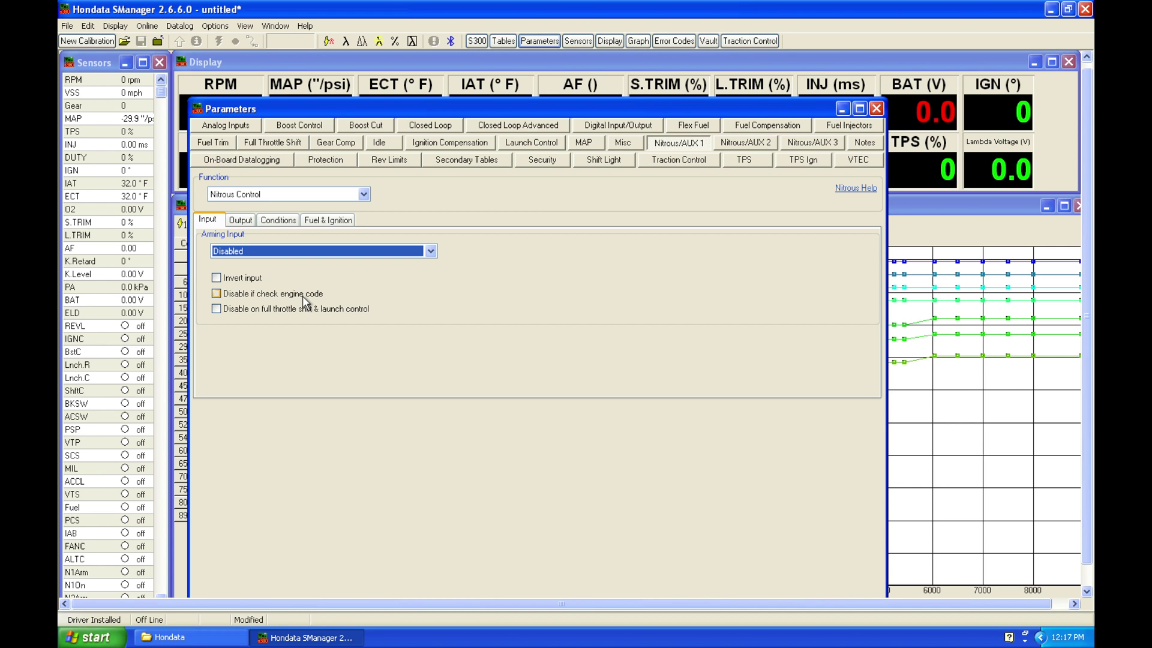
- Tick 'Disable if check engine code' and 'Disable on full throttle shift & launch control'
{"action": "left_click", "coordinate": [226, 295]}
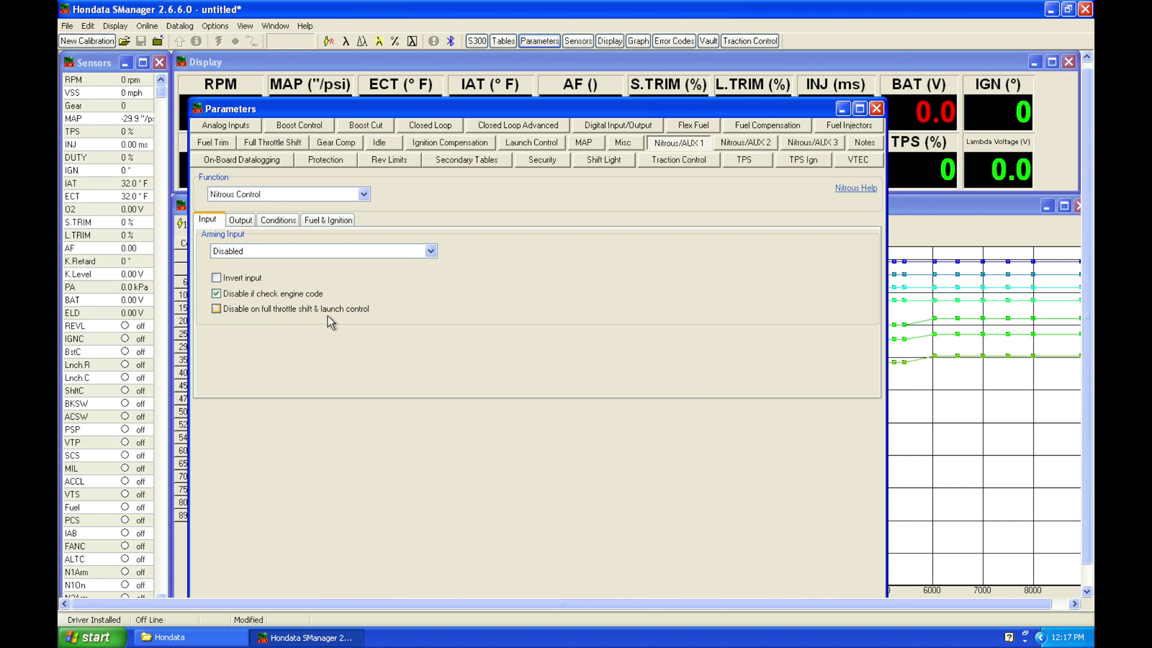
{"action": "left_click", "coordinate": [233, 313]}
- Show the Output settings and check the output pin list for A20 PCS (Purge Valve)
{"action": "left_click", "coordinate": [246, 224]}
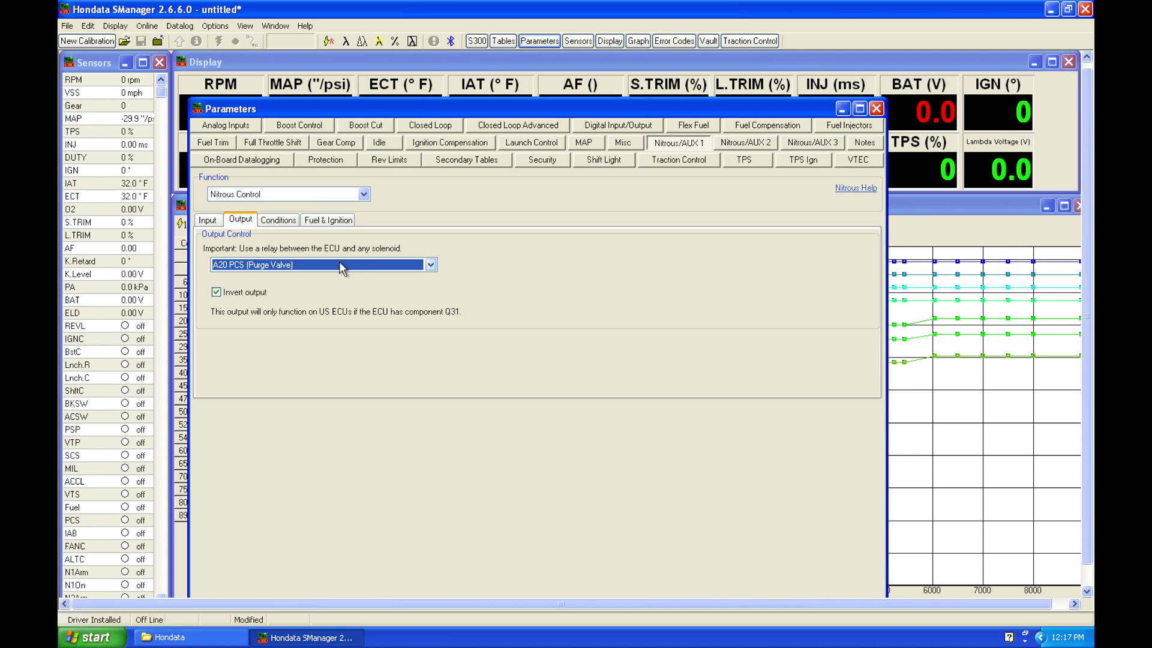
{"action": "left_click", "coordinate": [327, 272]}
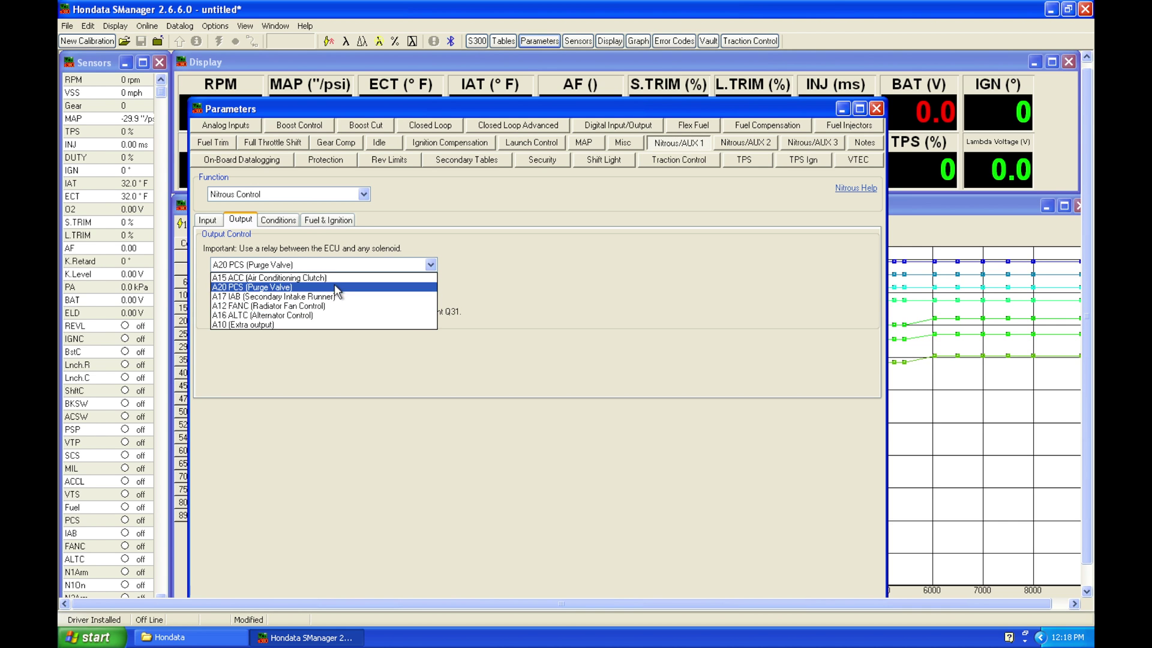